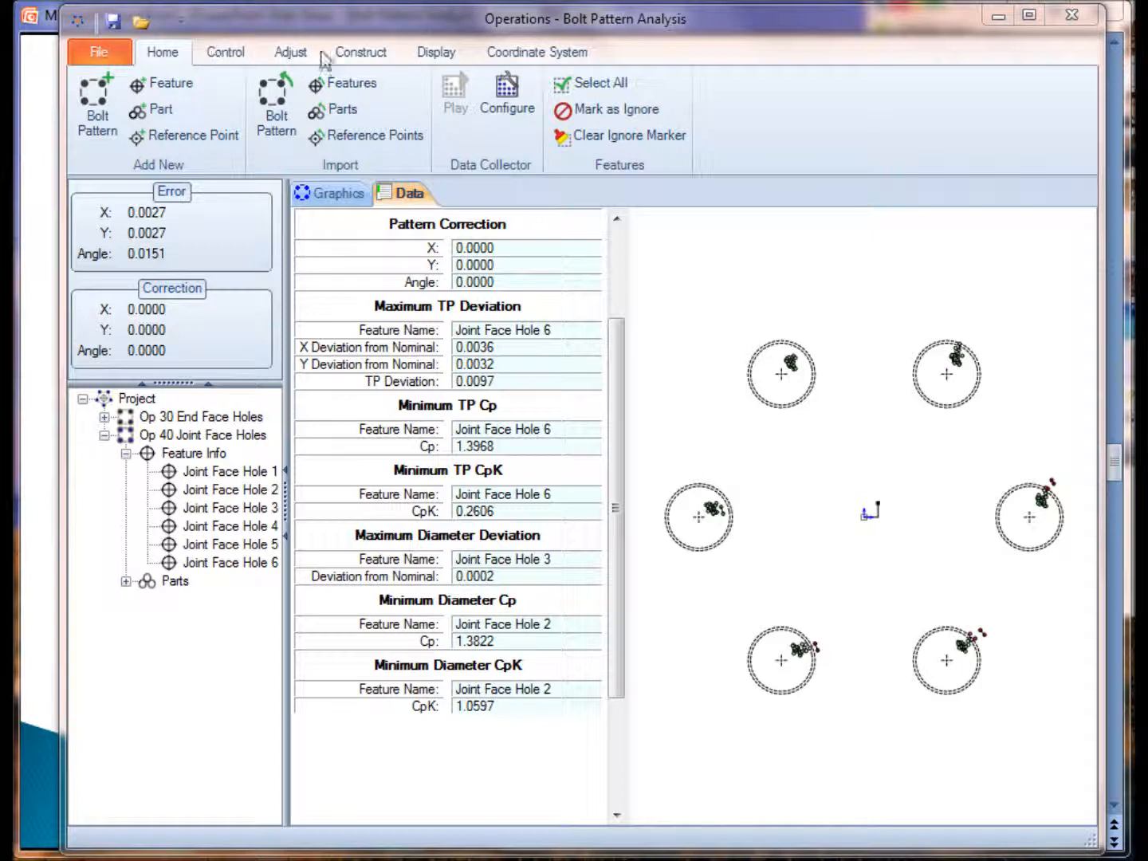
Clear the origin shift values in the coordinate system settings and display the Op 40 Joint Face Holes pattern graphically
left_click(519, 57)
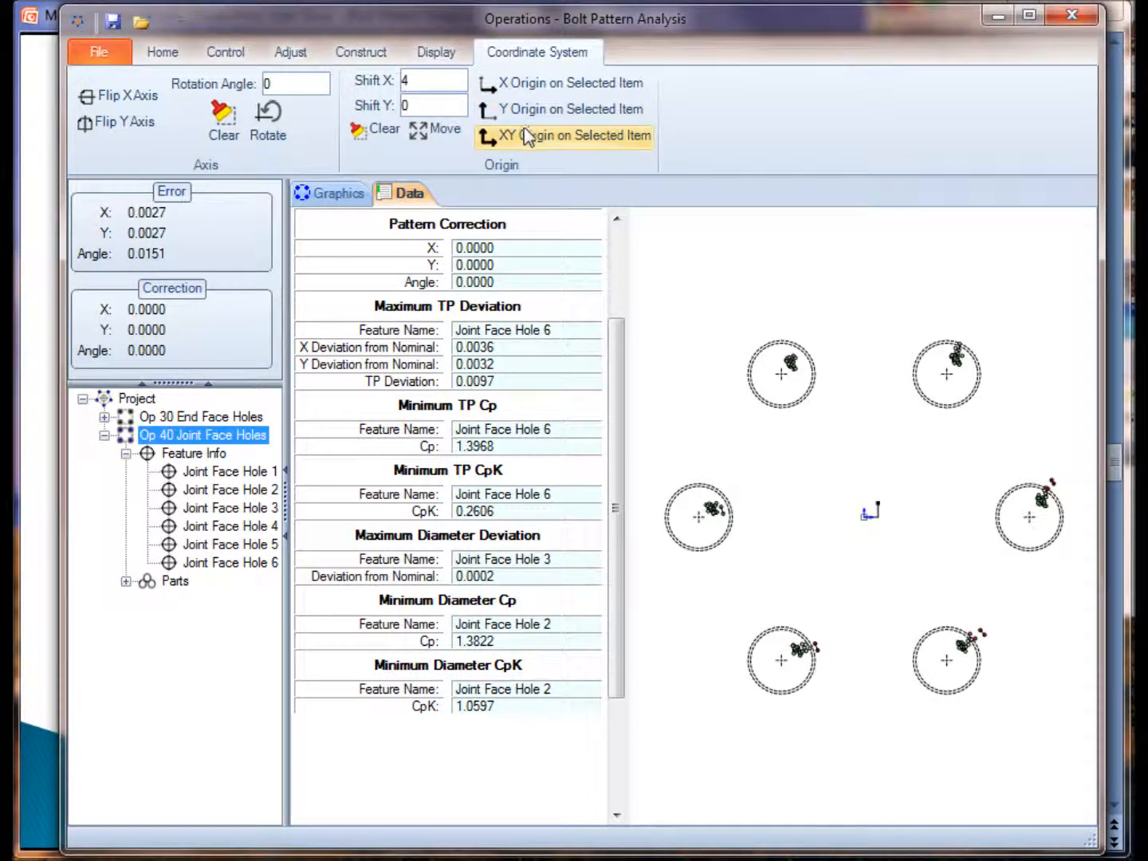
left_click(391, 130)
left_click(342, 196)
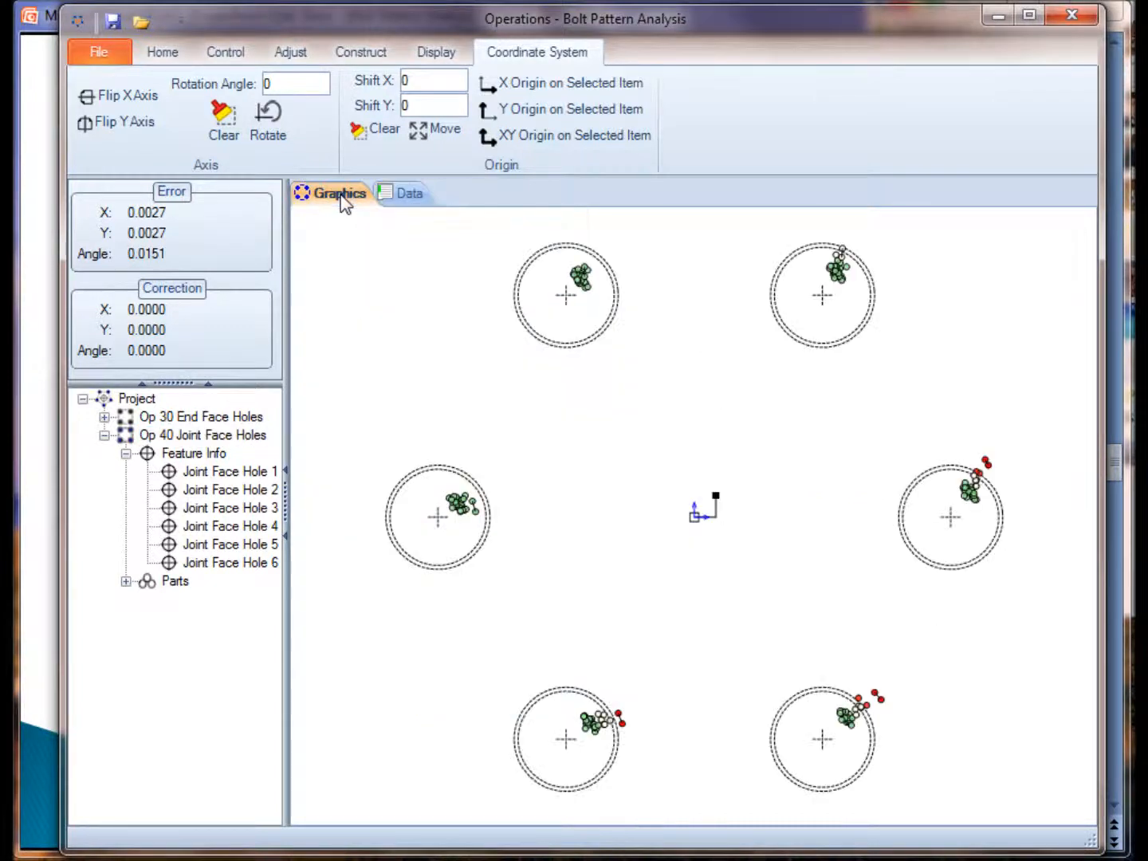
Flip the X axis of the Op 40 Joint Face Holes pattern back and forth, ending in its original direction
left_click(156, 436)
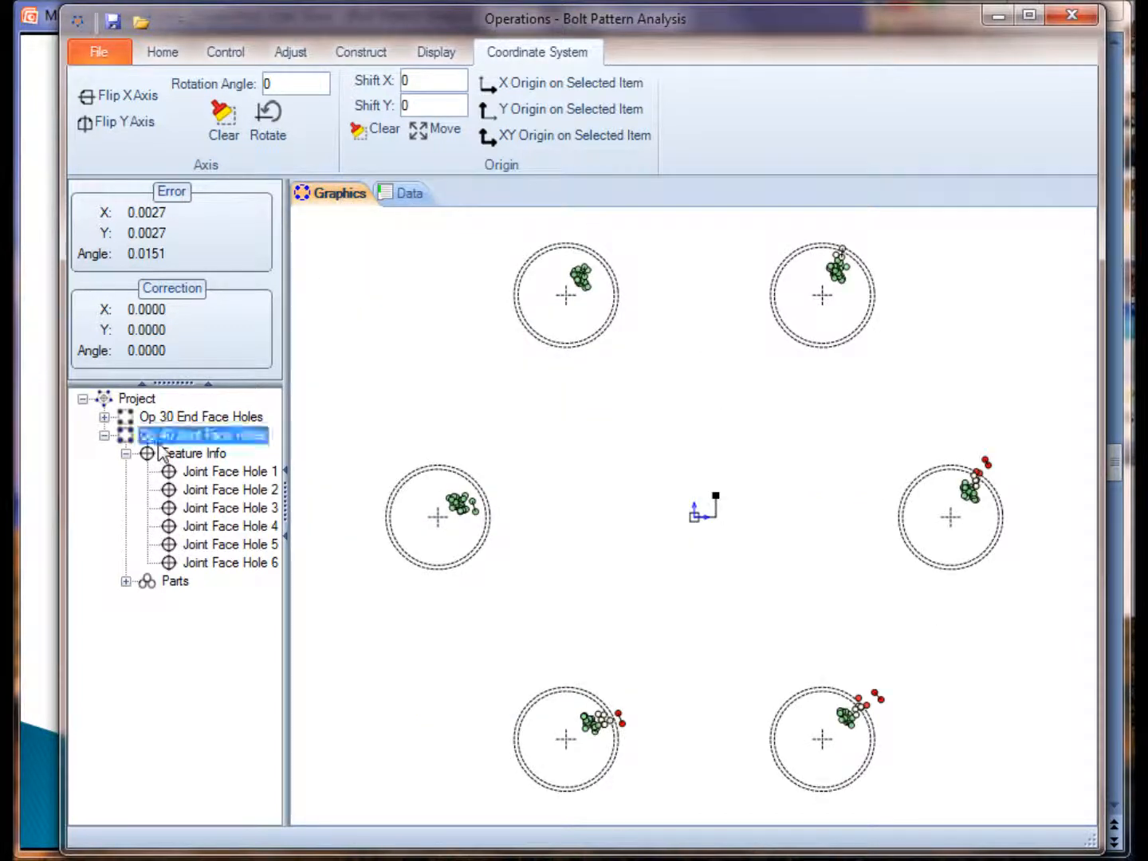
left_click(126, 104)
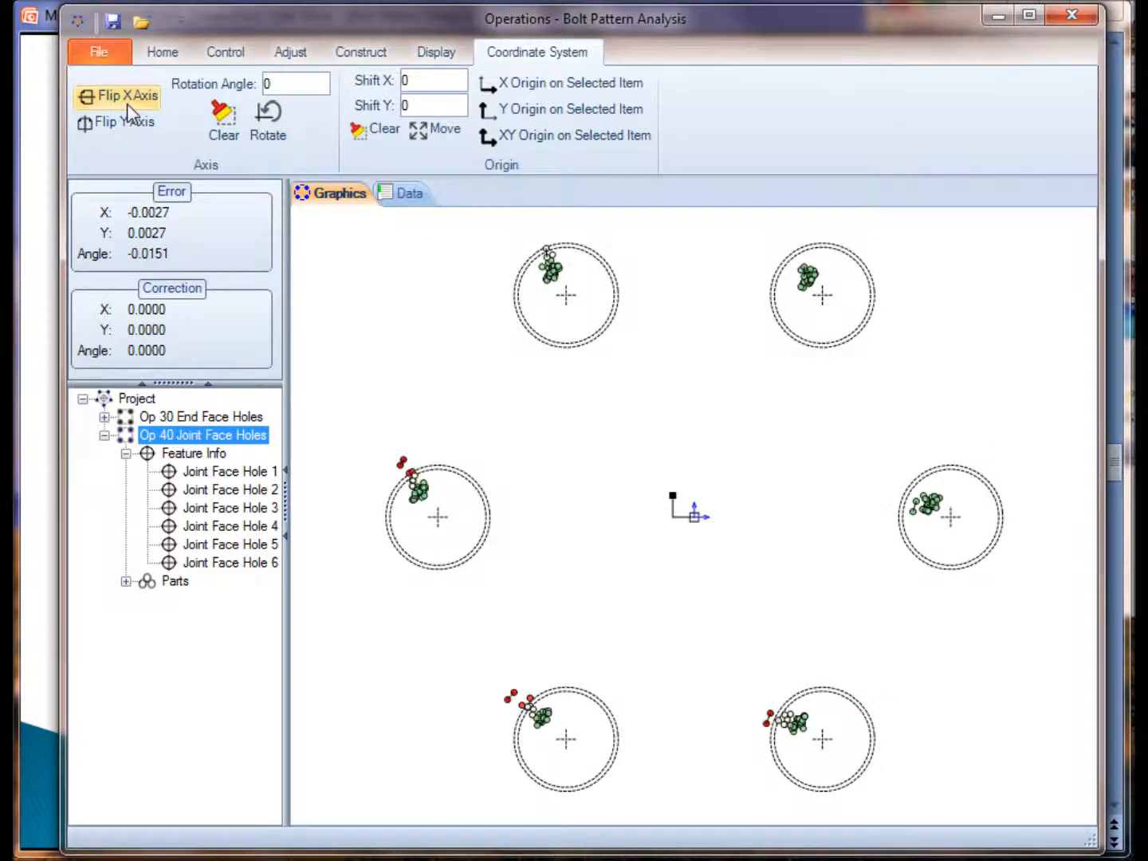
left_click(127, 104)
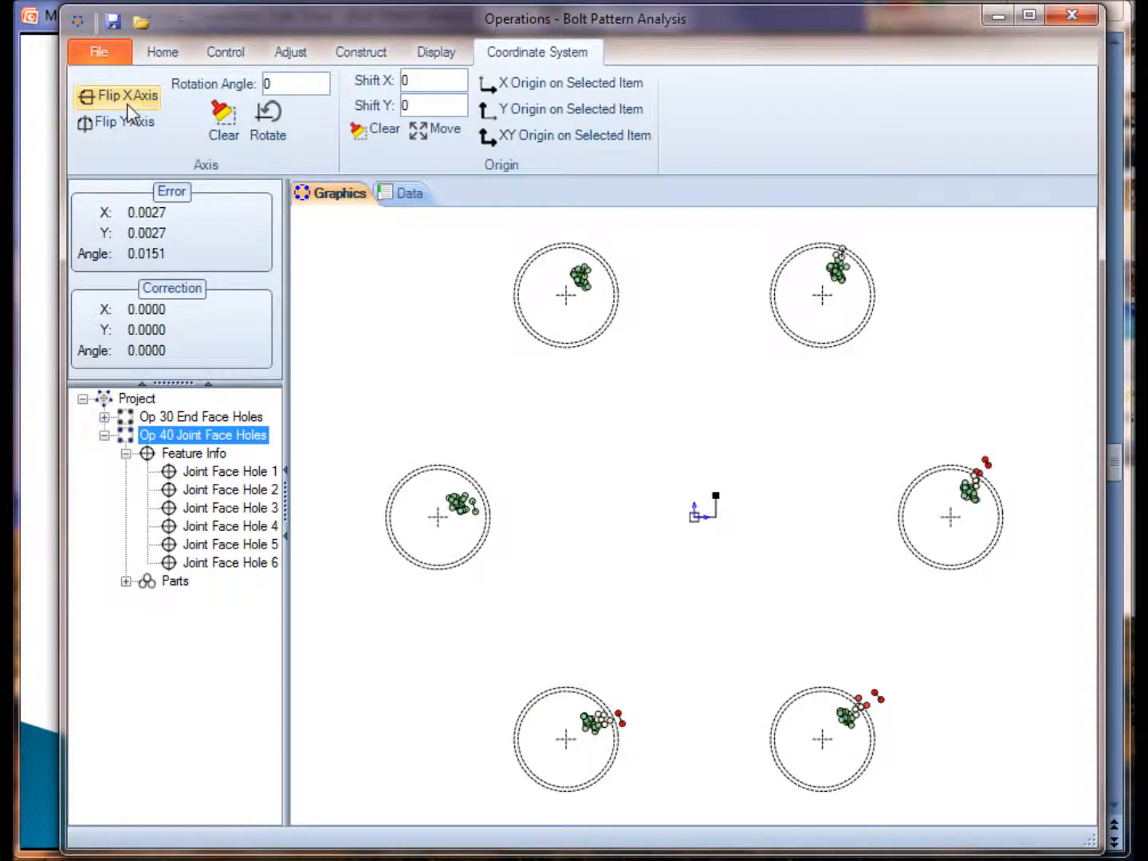
left_click(126, 105)
left_click(127, 104)
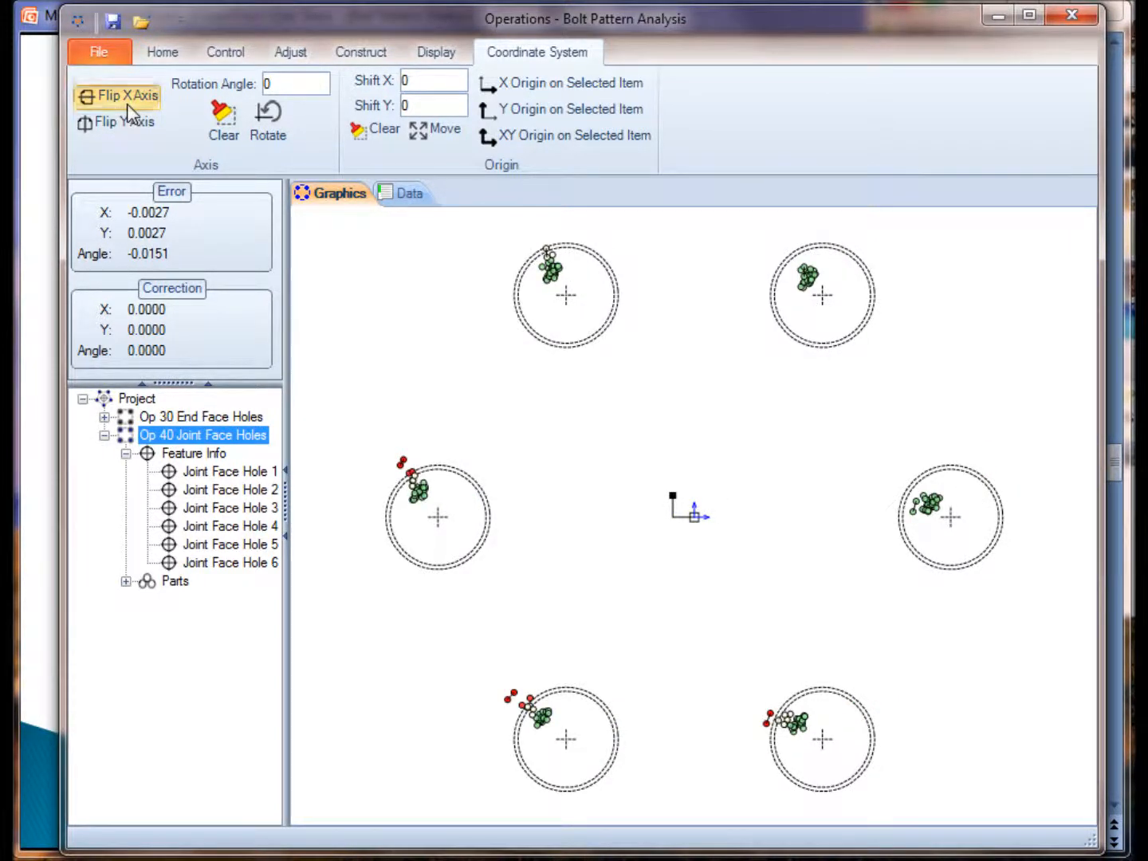
left_click(126, 103)
left_click(127, 104)
left_click(127, 104)
left_click(127, 101)
left_click(127, 101)
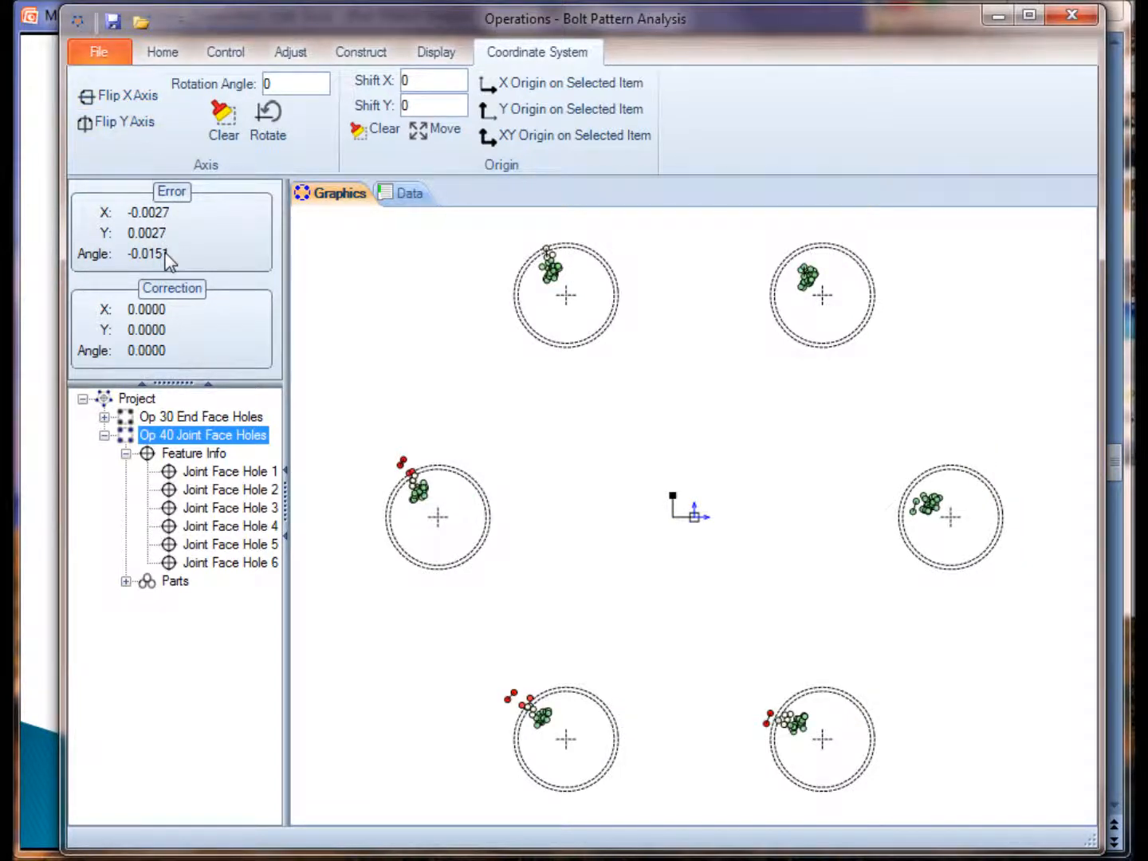
left_click(103, 101)
left_click(104, 100)
left_click(104, 100)
Flip the joint face pattern's Y axis and X axis back and forth, leaving both in their original directions
left_click(107, 124)
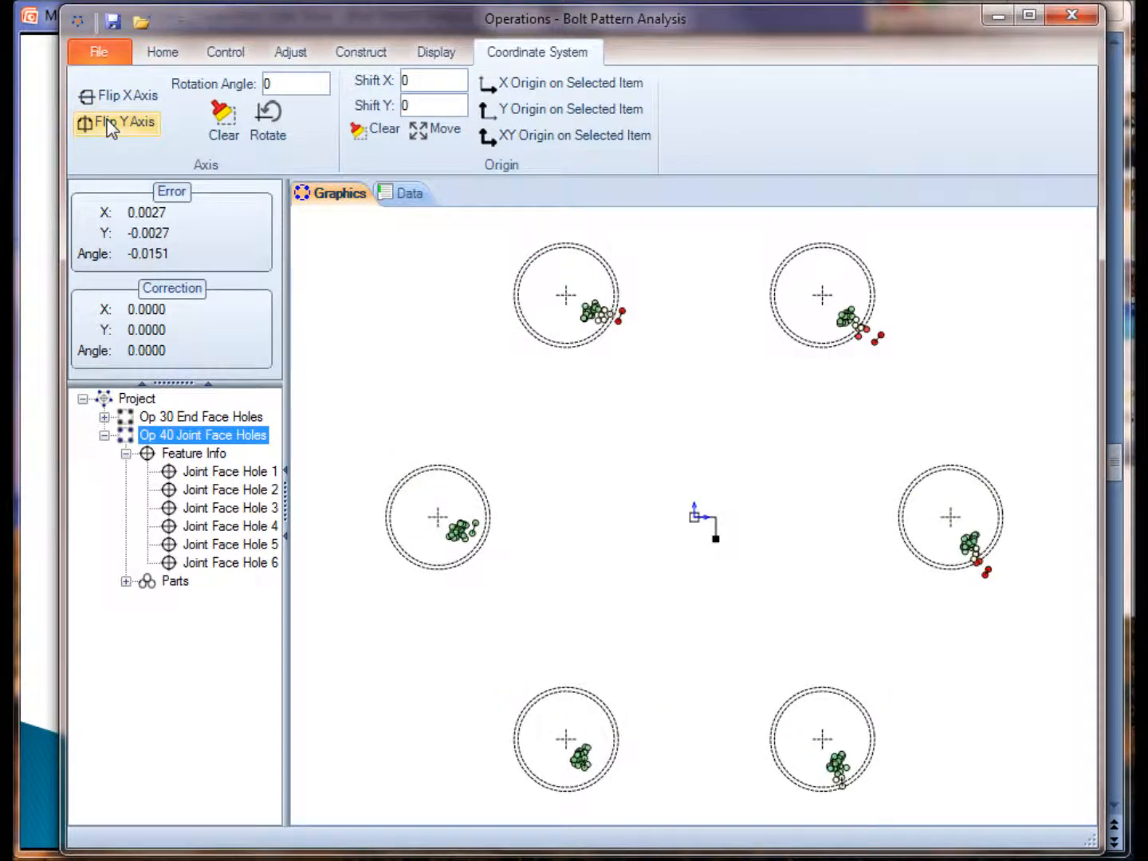
left_click(110, 125)
left_click(110, 126)
left_click(109, 126)
left_click(111, 96)
left_click(111, 97)
left_click(111, 96)
left_click(112, 96)
Rotate the coordinate system of the joint face hole pattern by an angle of 10
left_click(269, 85)
left_click_drag(270, 84, 257, 90)
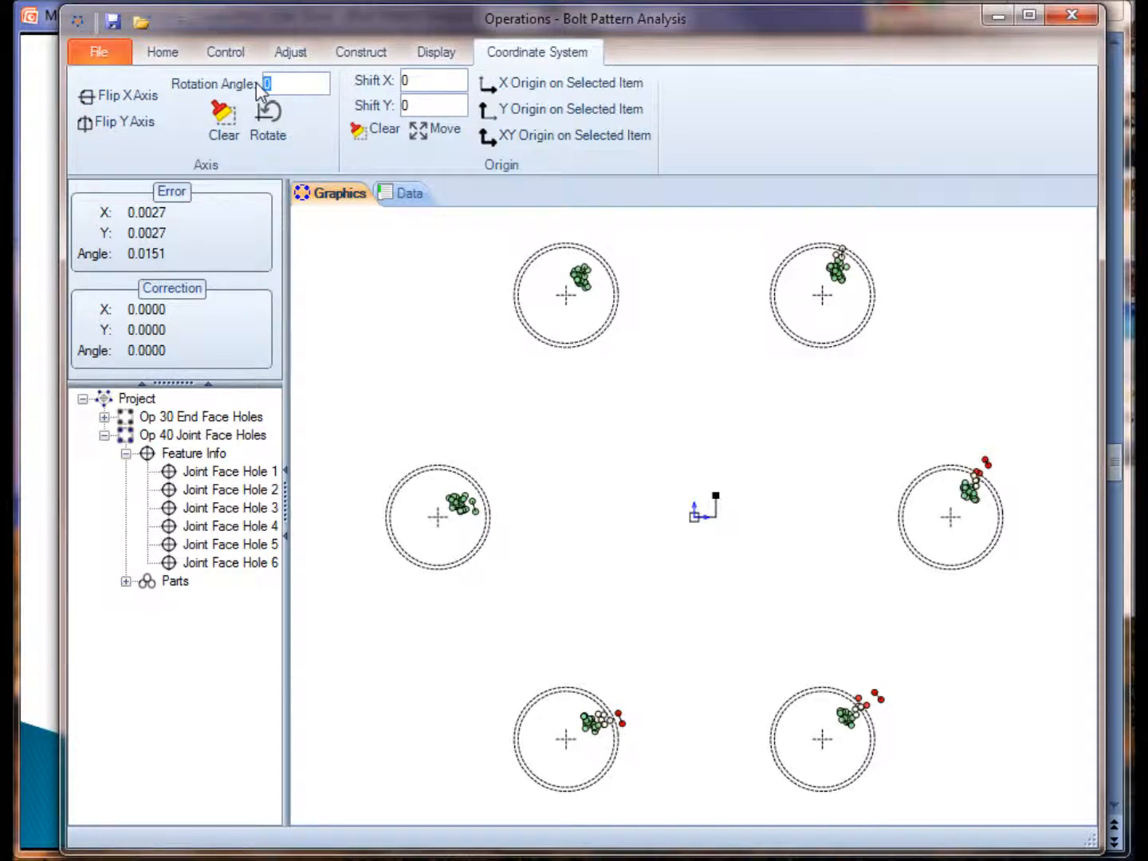
type("10")
left_click(266, 119)
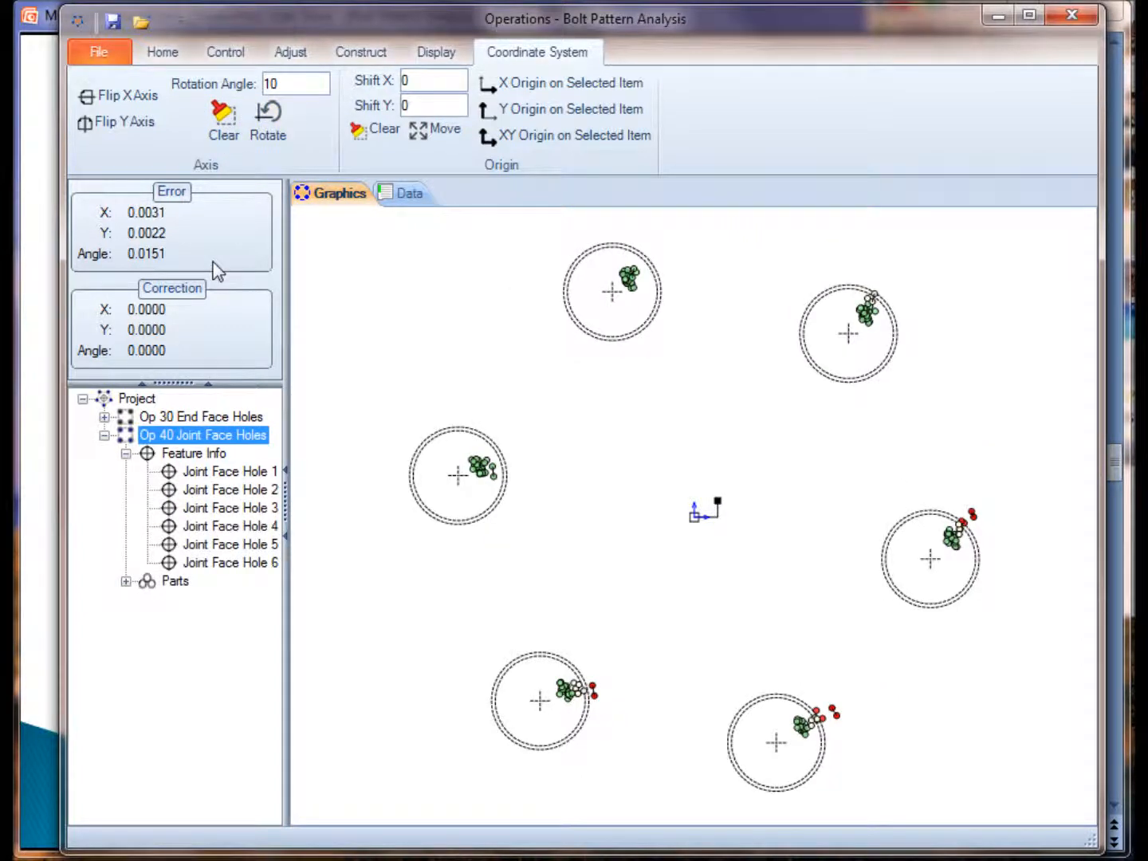
Rotate the joint face pattern's coordinate system by -10 and clear the rotation angle
left_click(265, 83)
type("-")
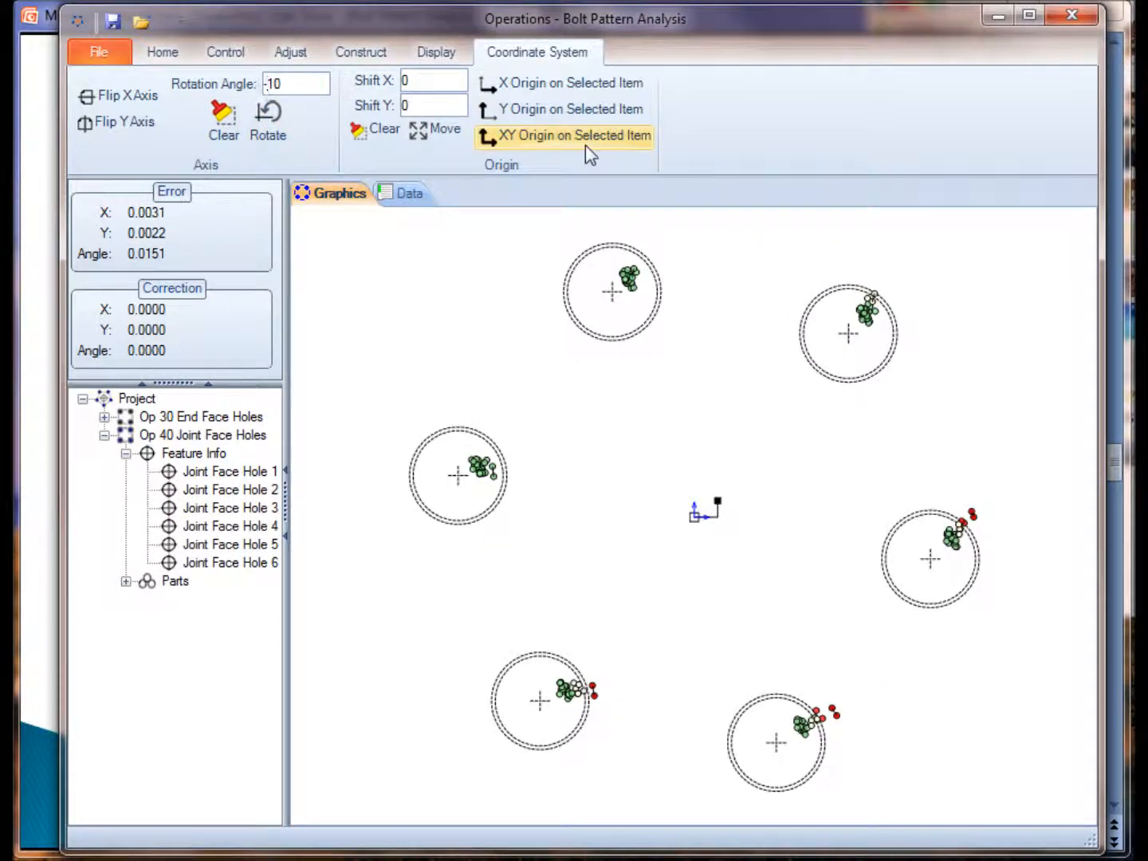
left_click(257, 128)
left_click(241, 133)
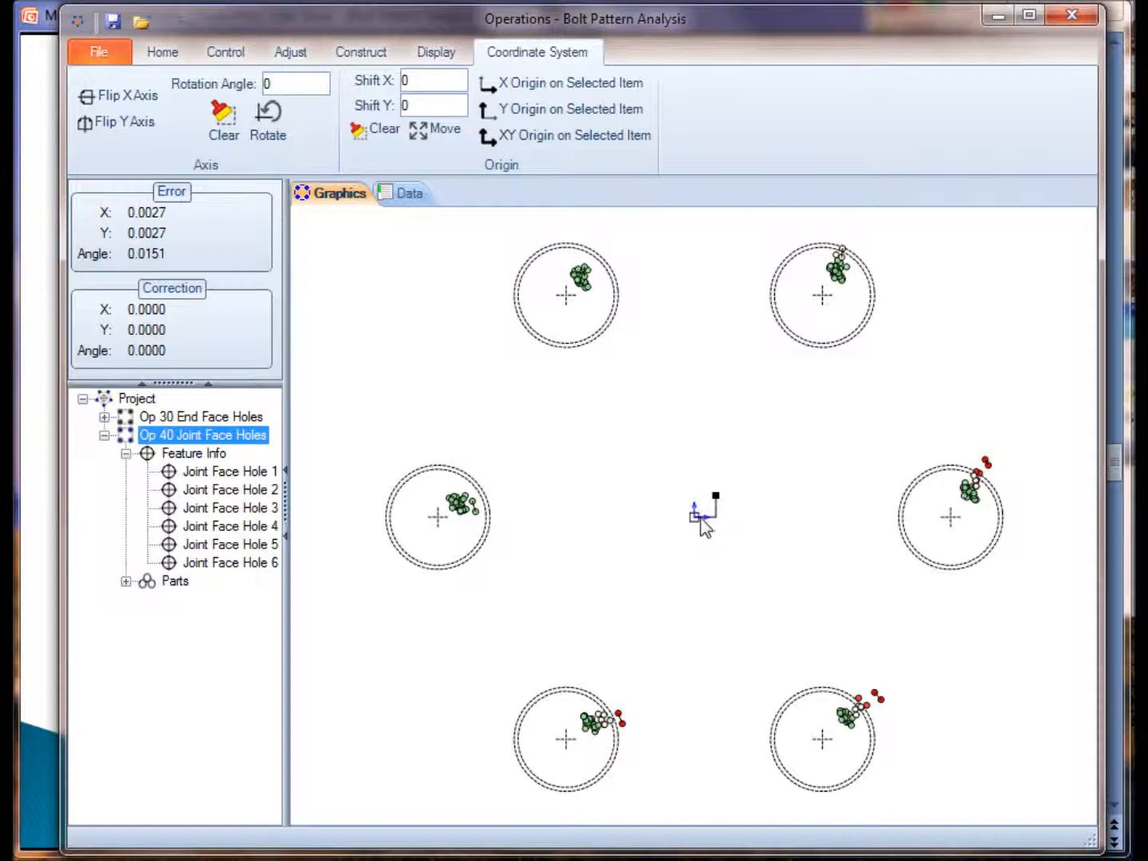
Move the joint face pattern's origin with an X shift of 1 and a Y shift of 1
left_click(405, 82)
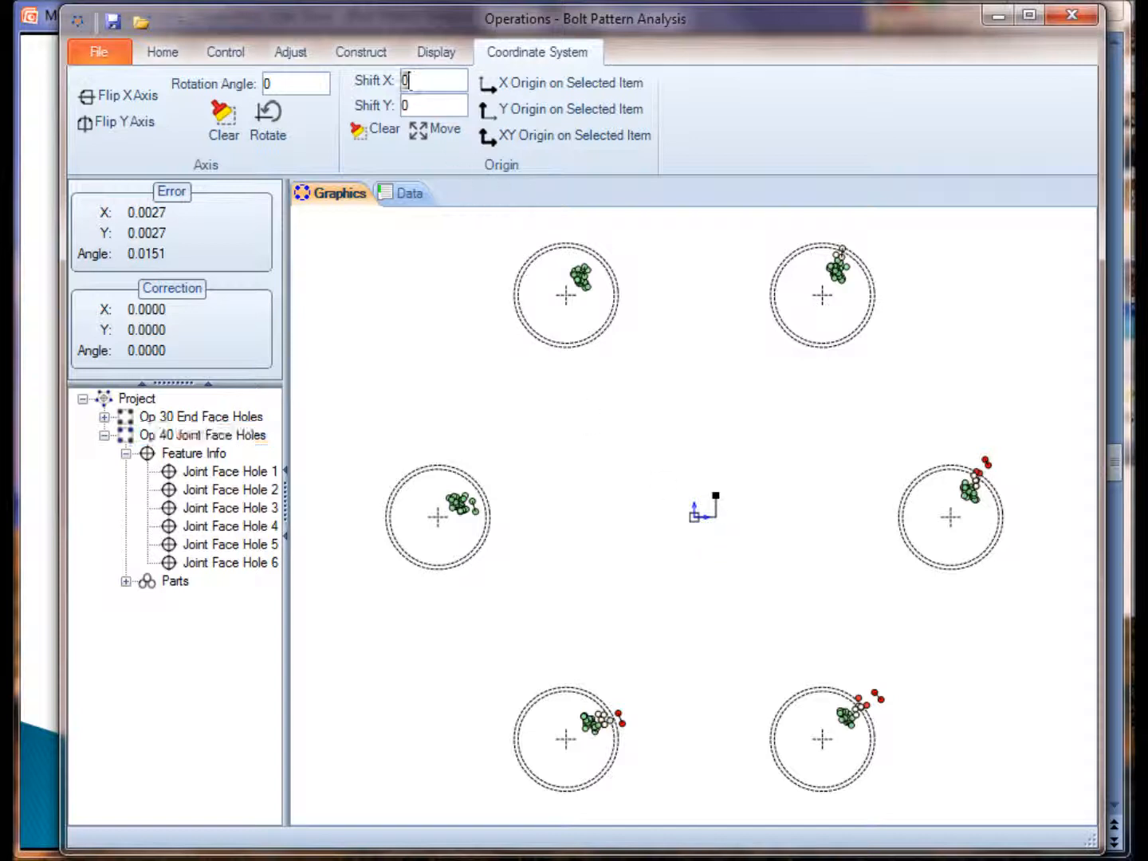
key("Tab")
left_click(435, 129)
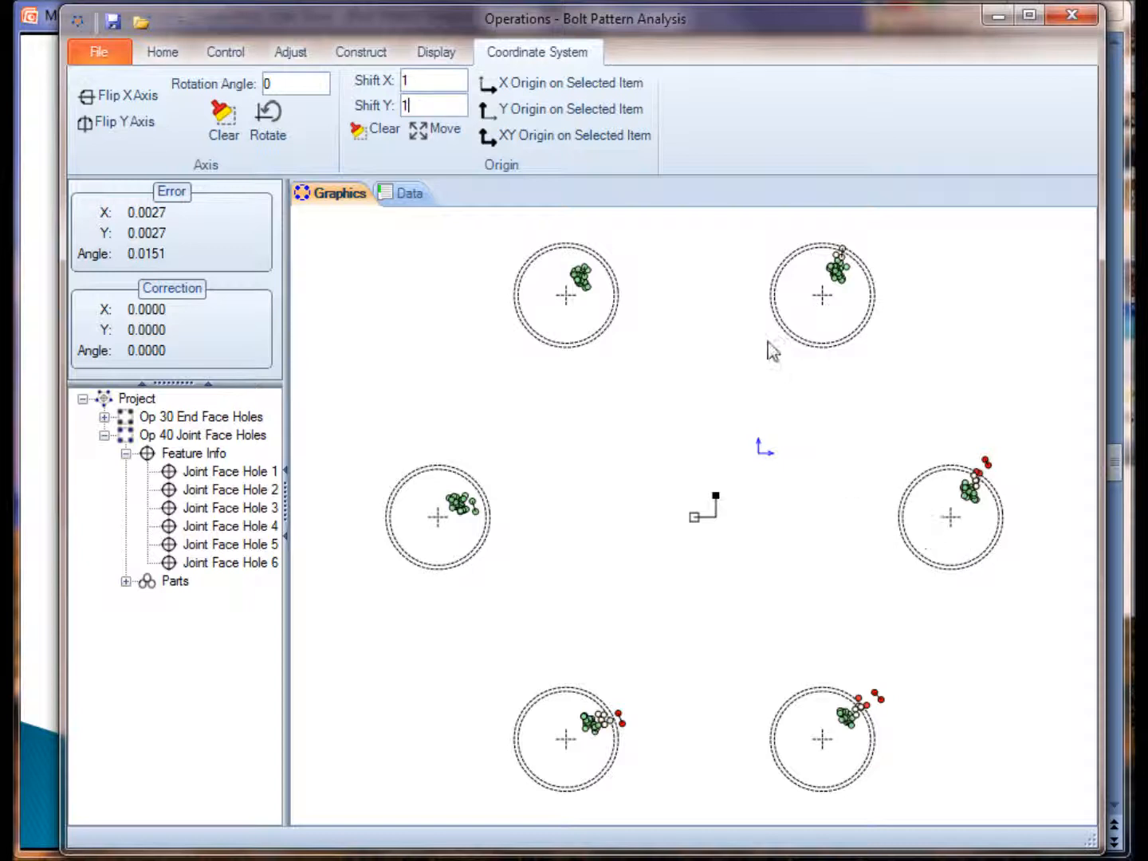
Set the XY origin on Joint Face Hole 1, using its nominal point instead of the actual point
left_click(936, 527)
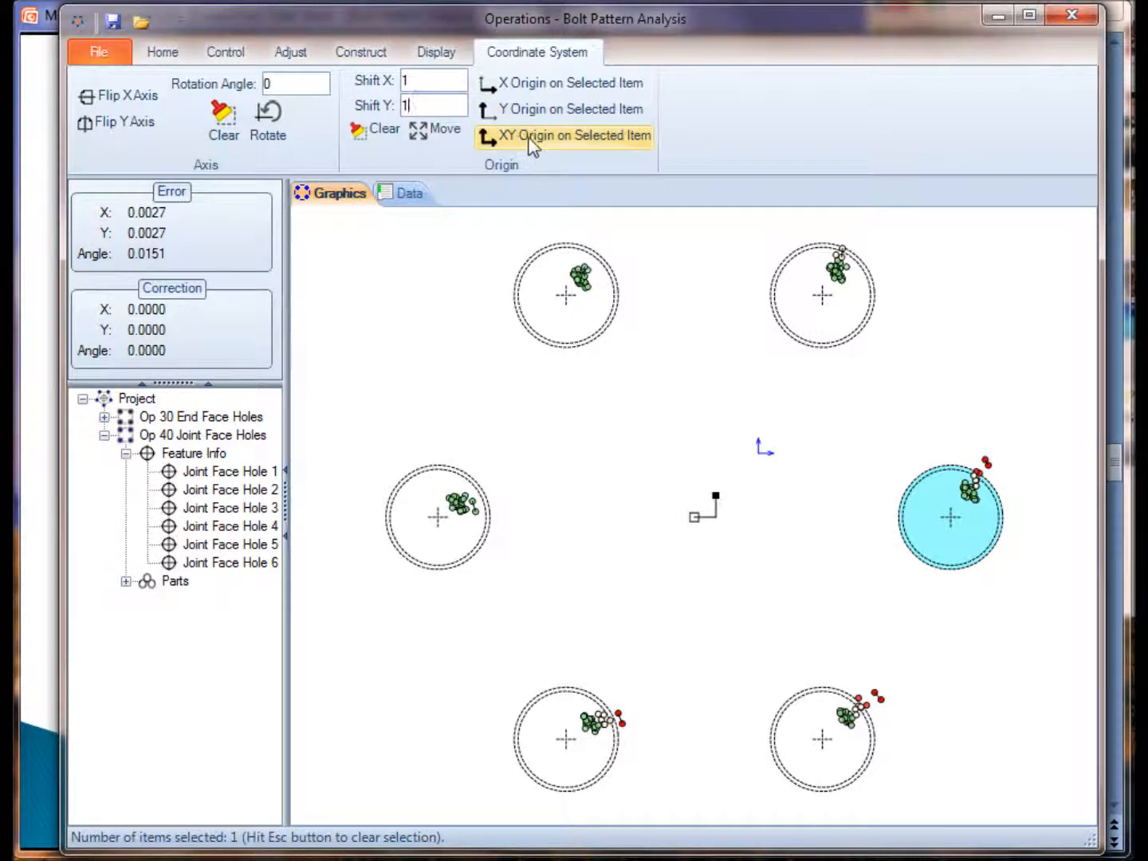
left_click(618, 136)
left_click_drag(442, 434, 695, 424)
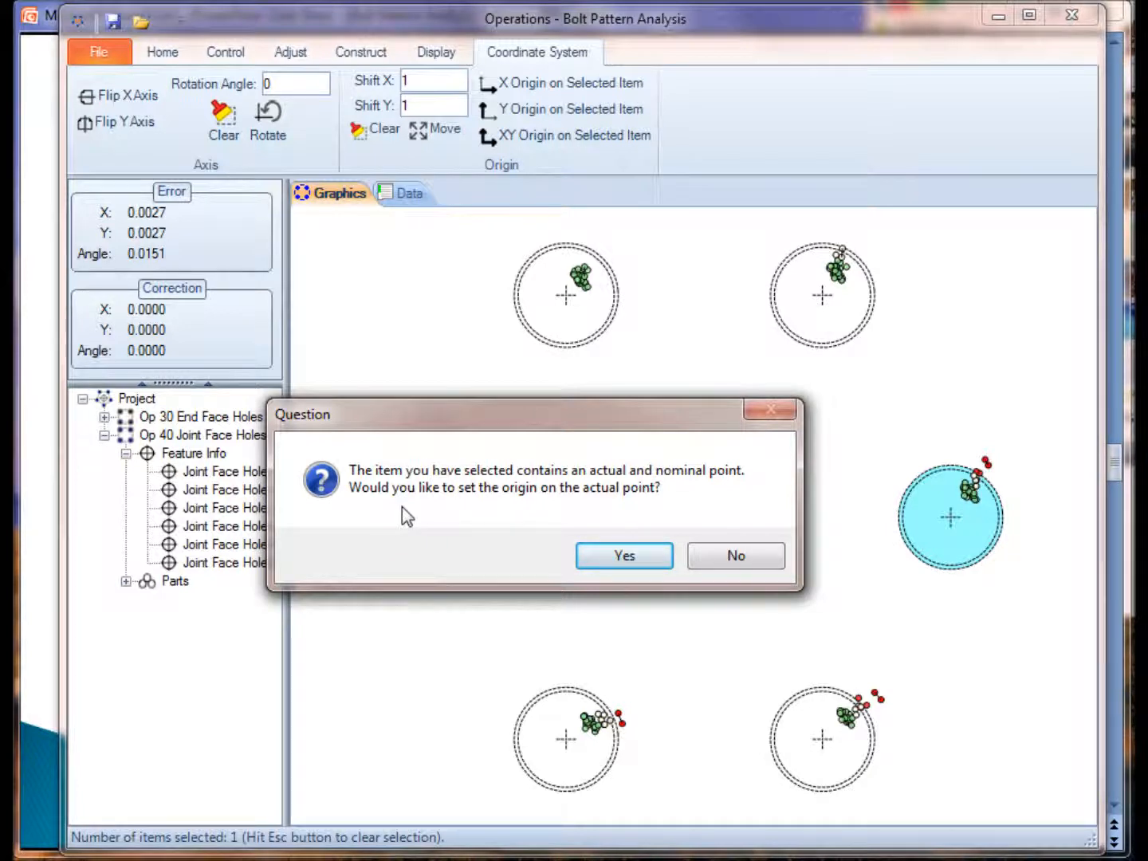
left_click(721, 562)
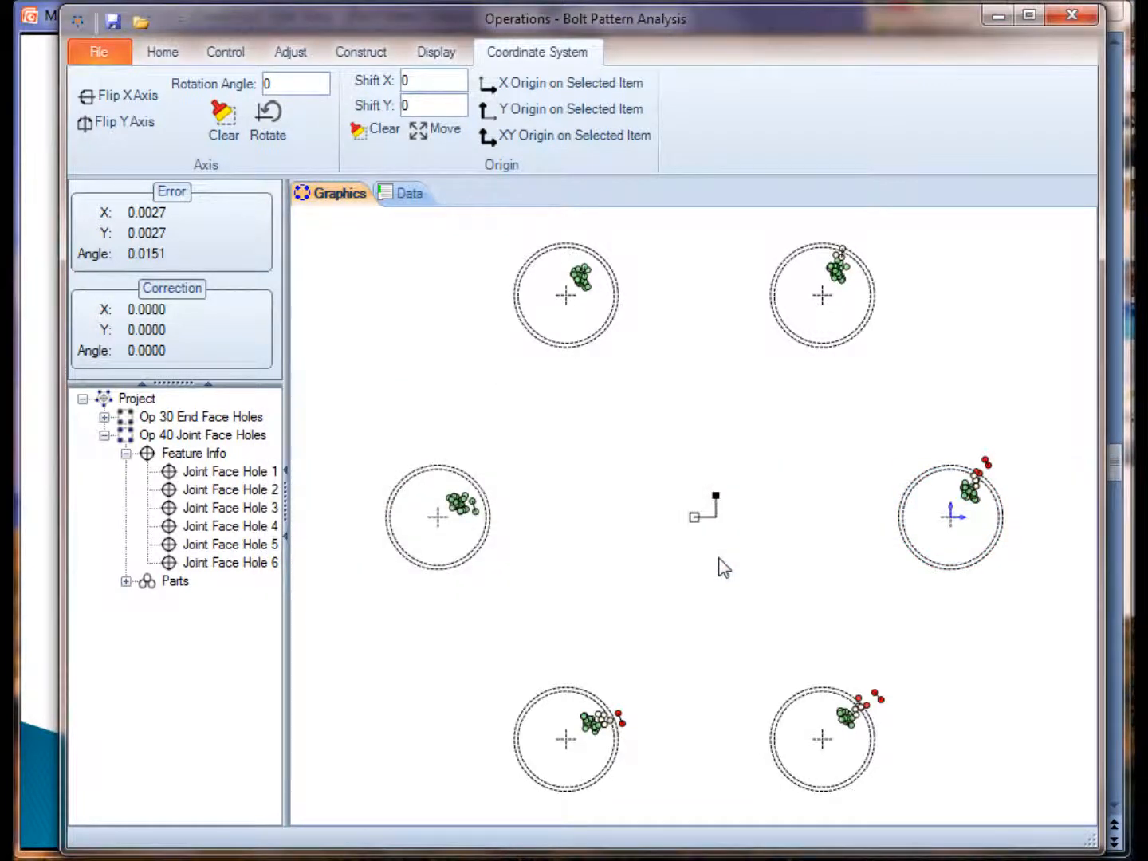
Examine the nominal, tolerance and deviation data of Joint Face Hole 1
left_click(224, 474)
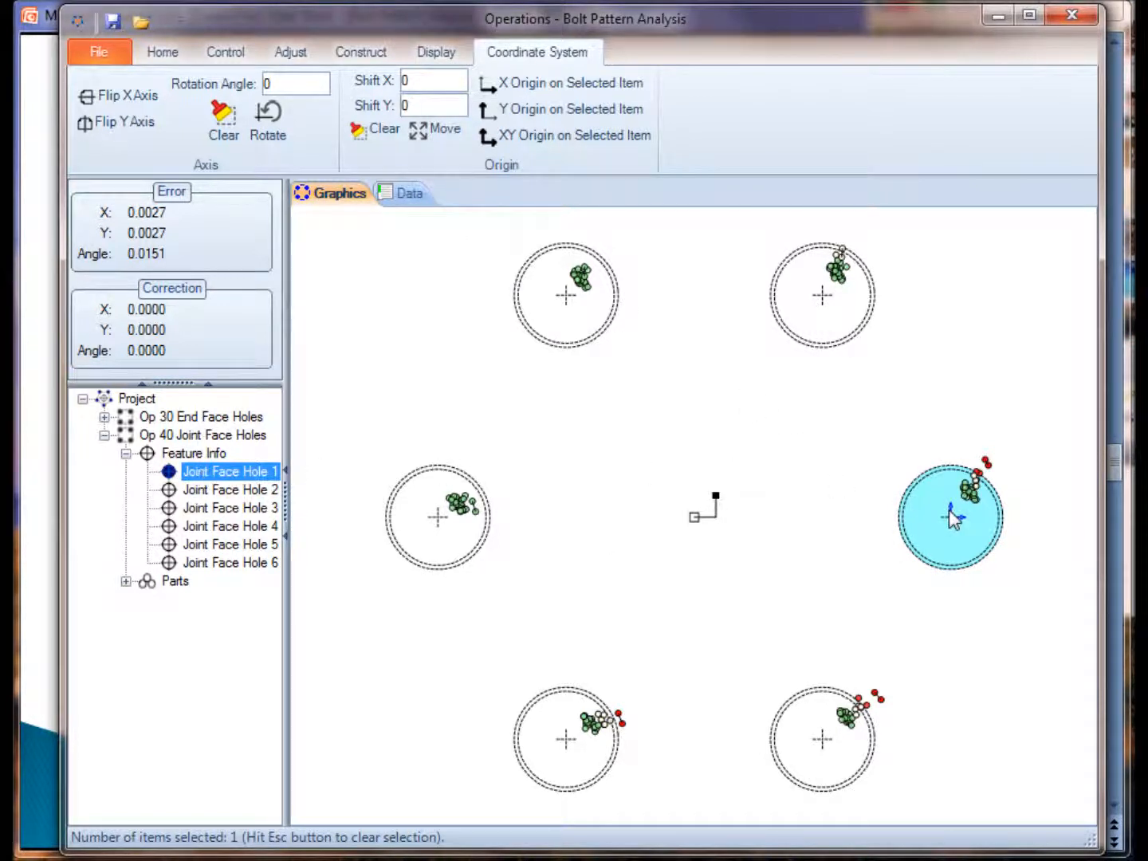
left_click(405, 198)
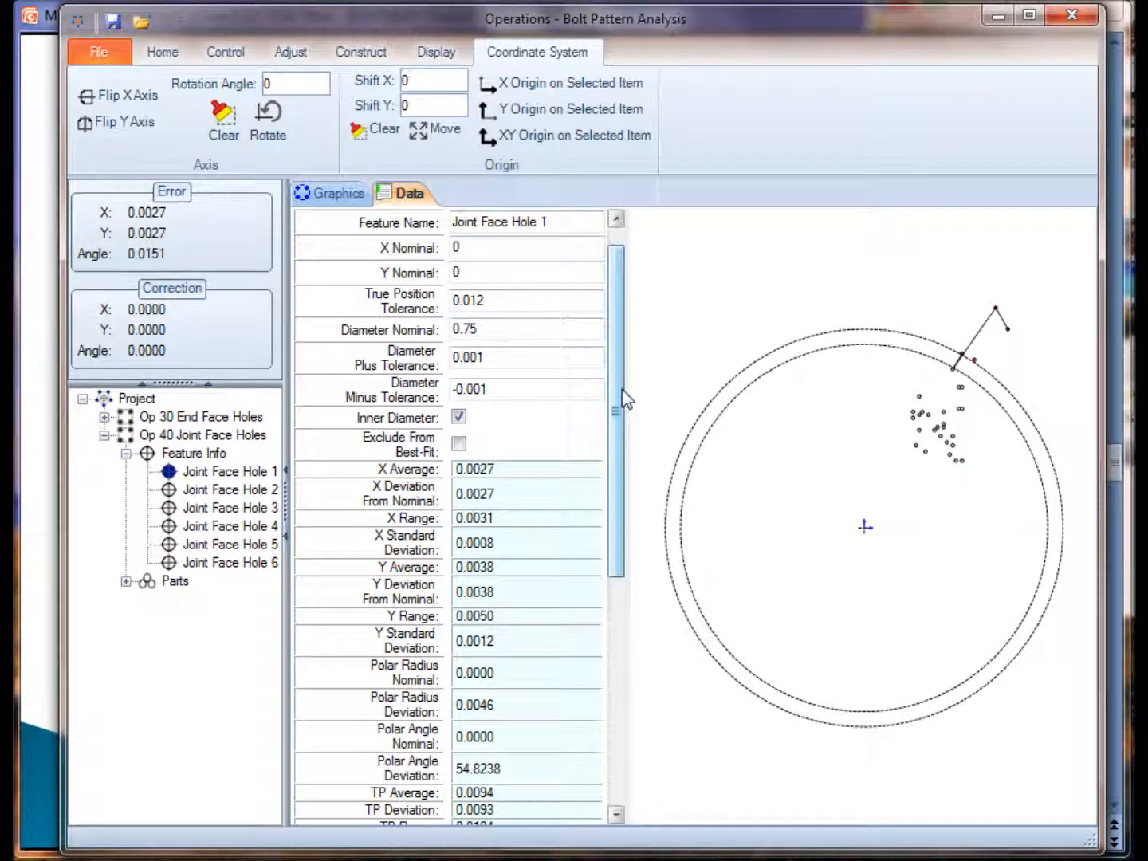
left_click_drag(620, 403, 622, 474)
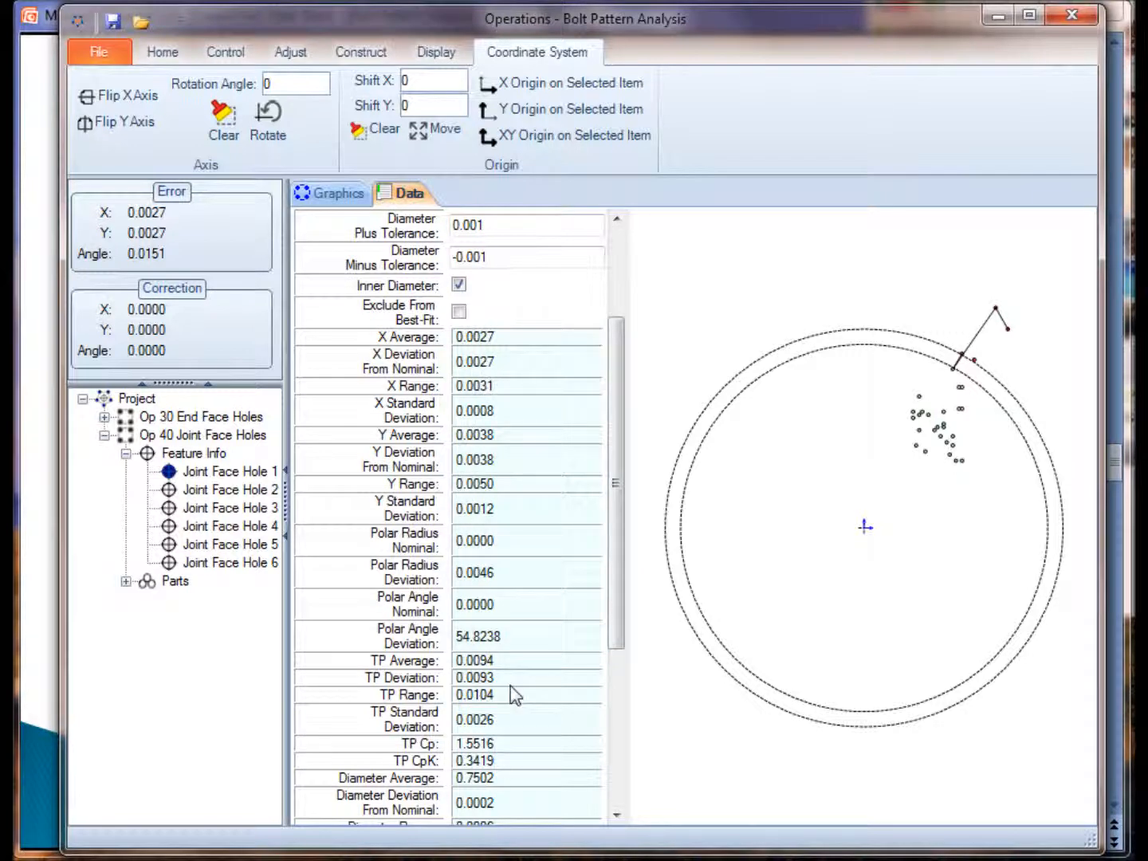
left_click_drag(609, 364, 633, 318)
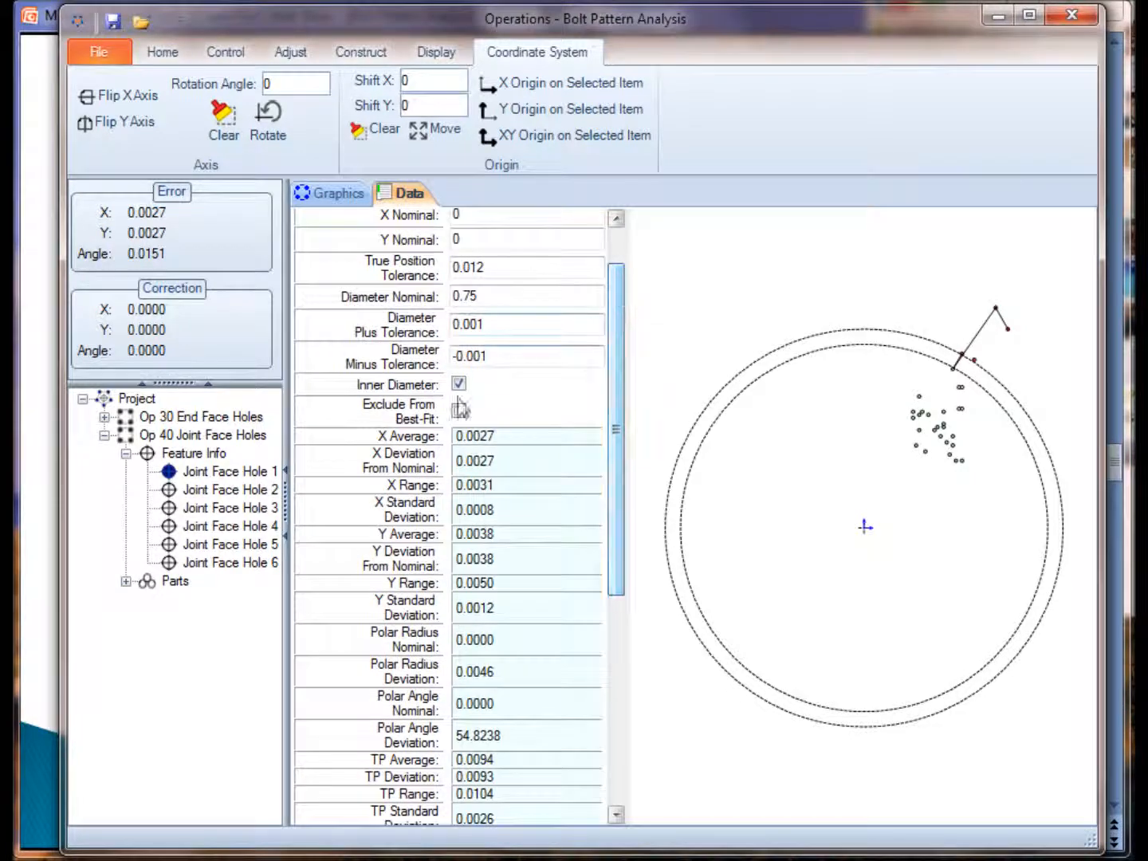
Compare the data of Joint Face Holes 2 through 6 relative to the new origin, returning to Joint Face Hole 1
left_click(185, 492)
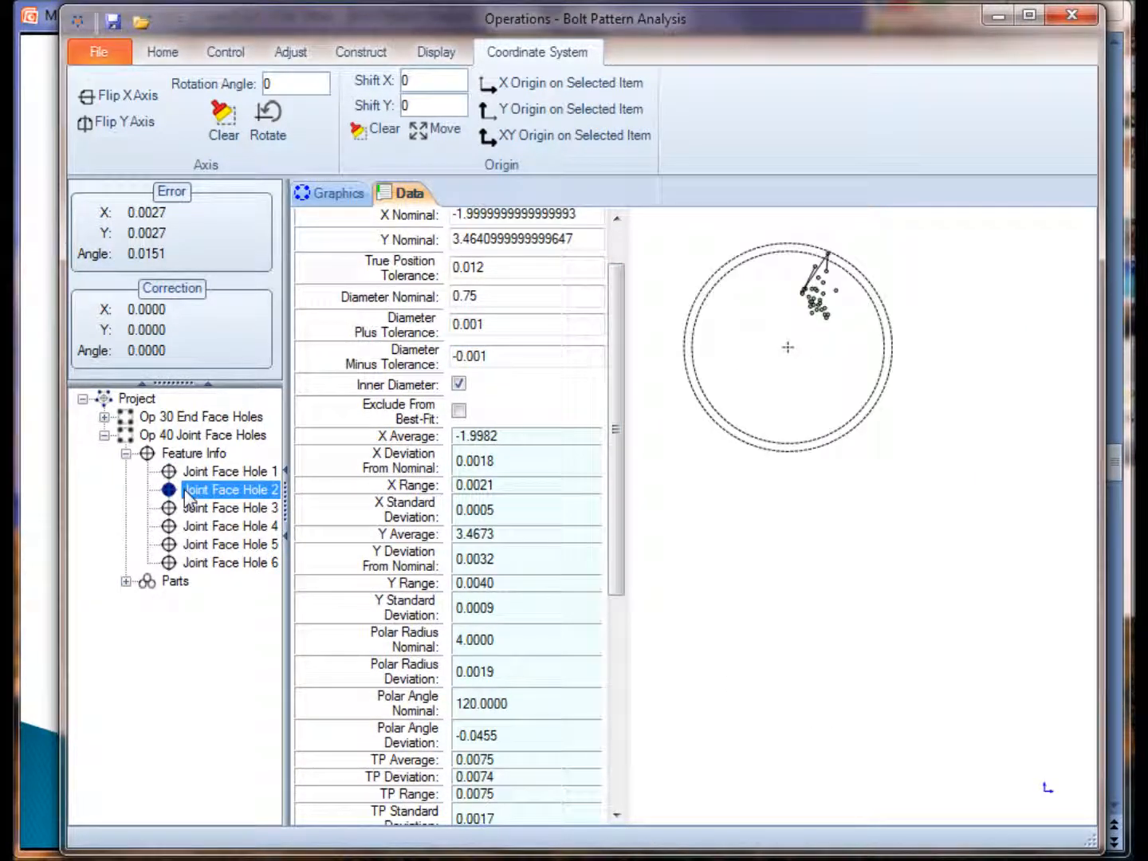
left_click(192, 508)
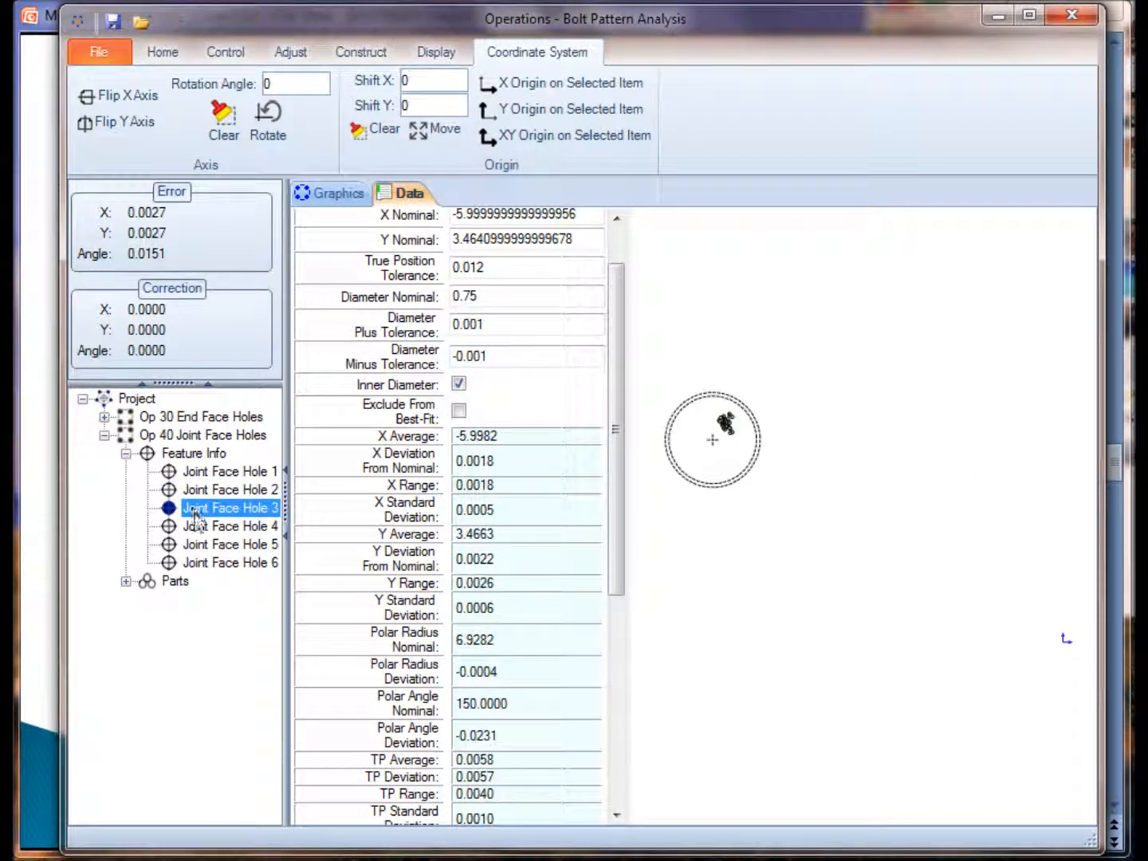
left_click(198, 527)
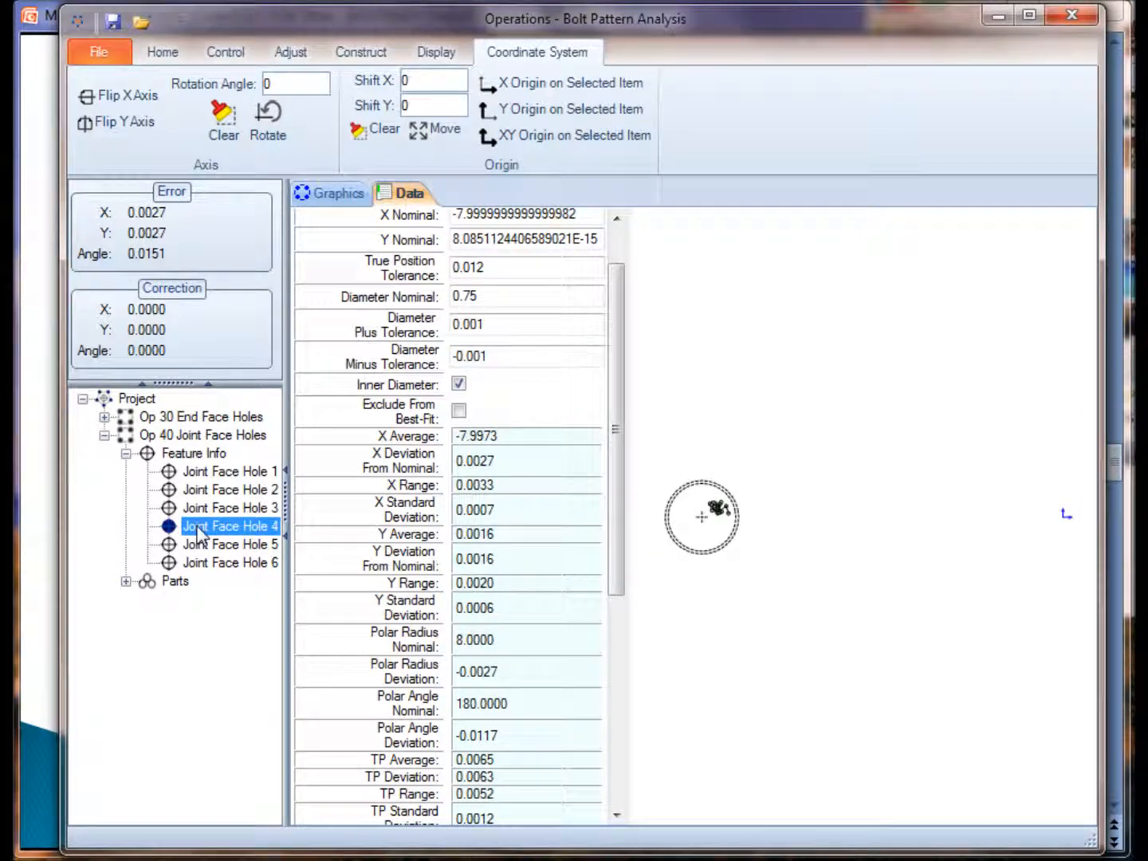
left_click(199, 545)
left_click(199, 562)
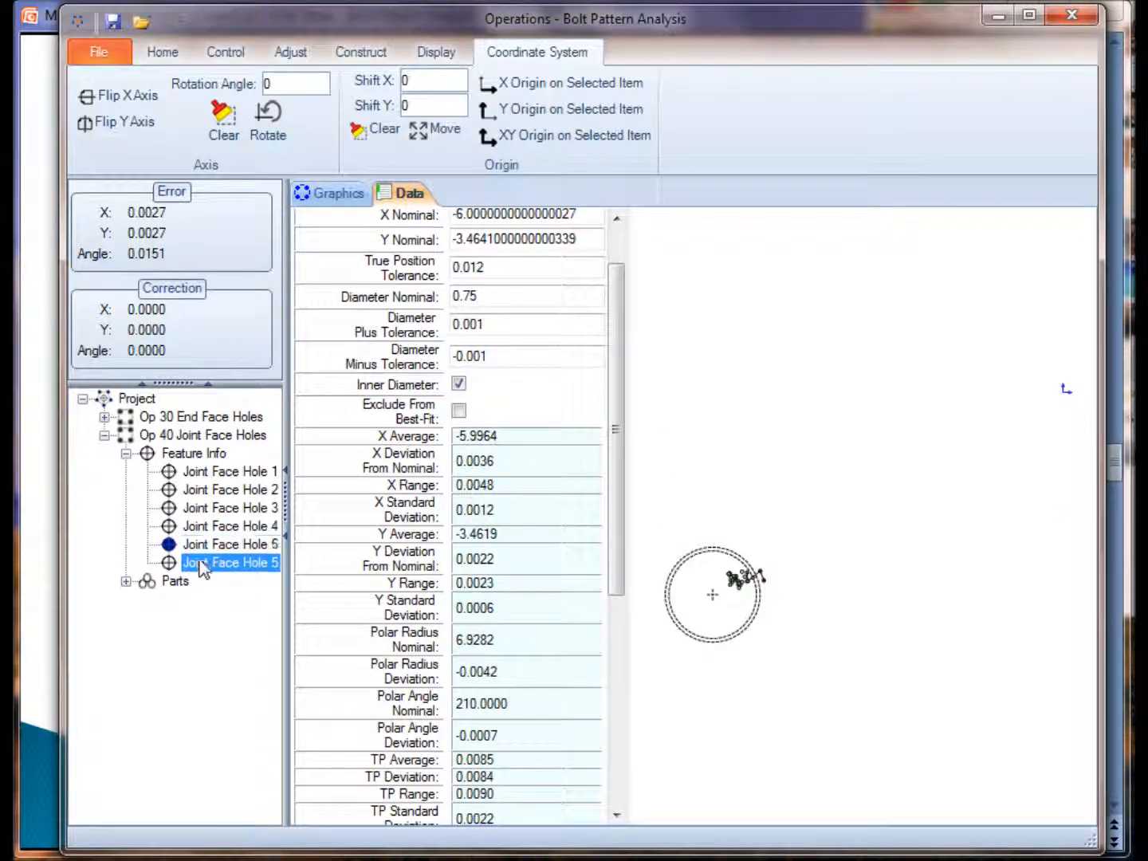
left_click(205, 544)
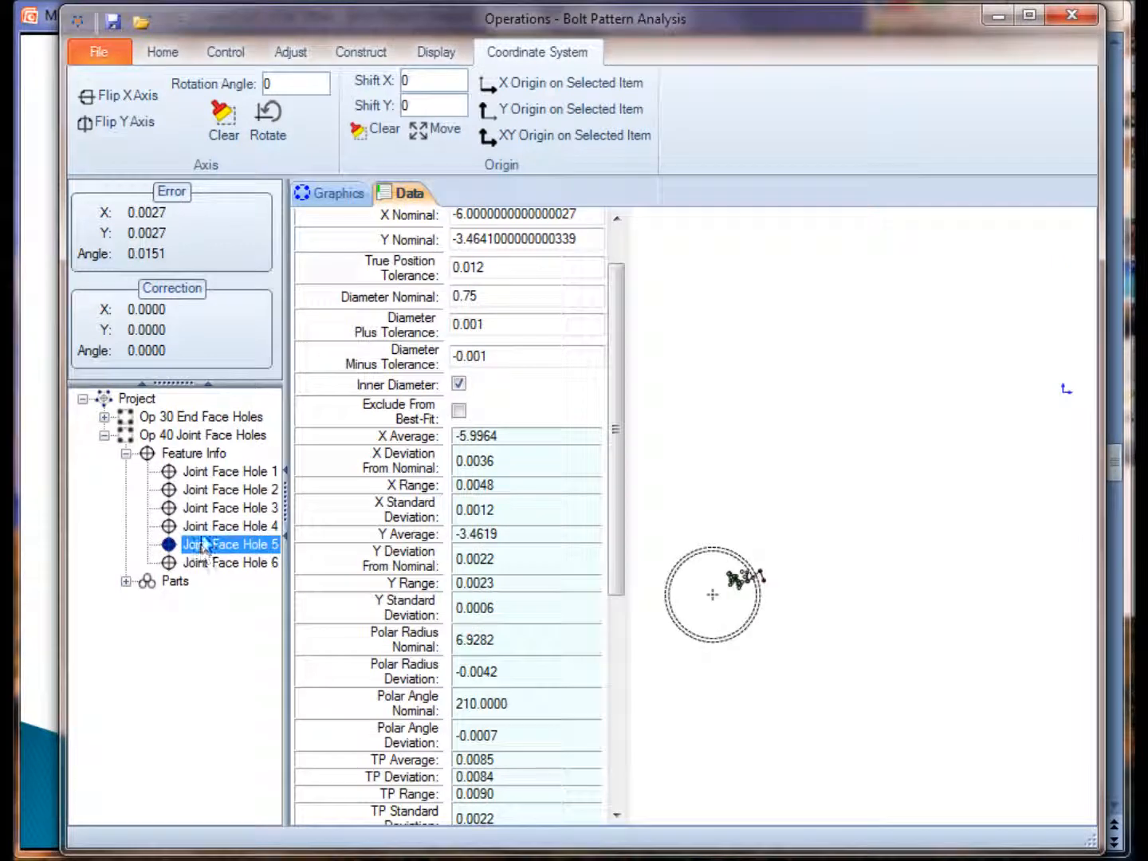
left_click(205, 526)
left_click(208, 508)
left_click(212, 490)
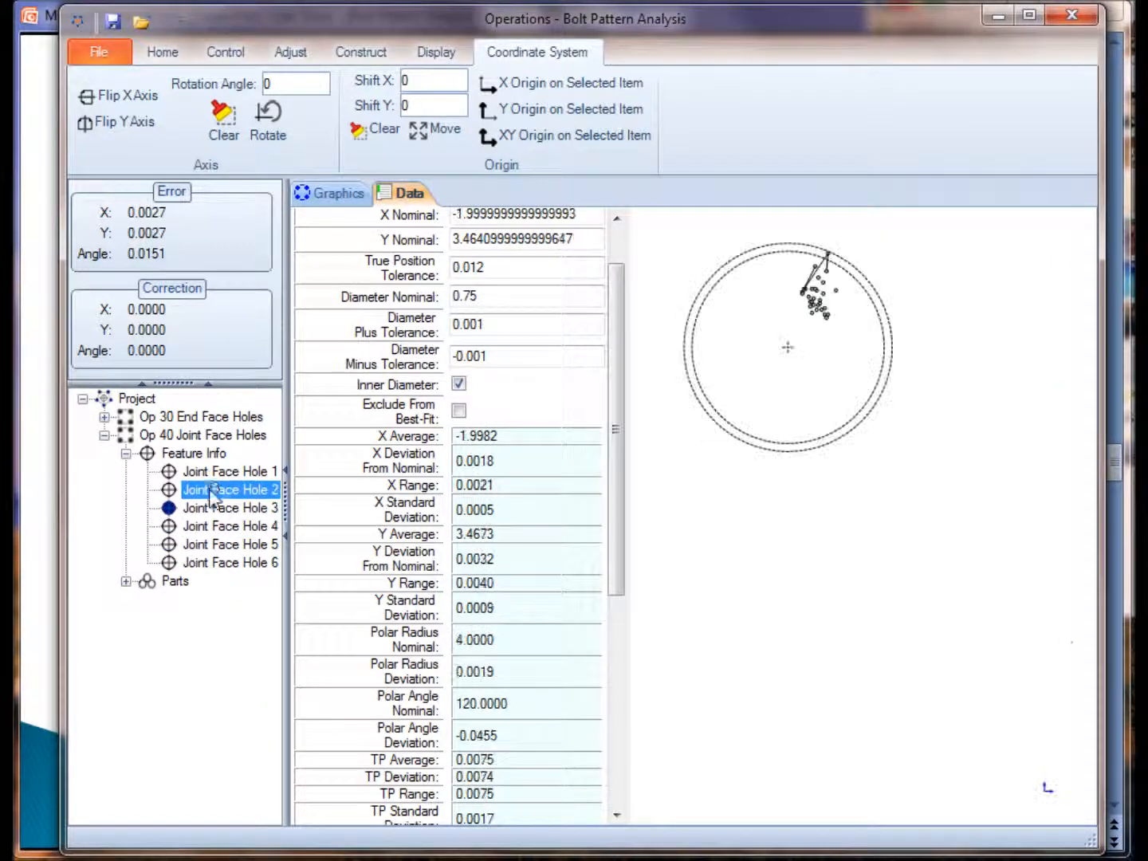
left_click(210, 471)
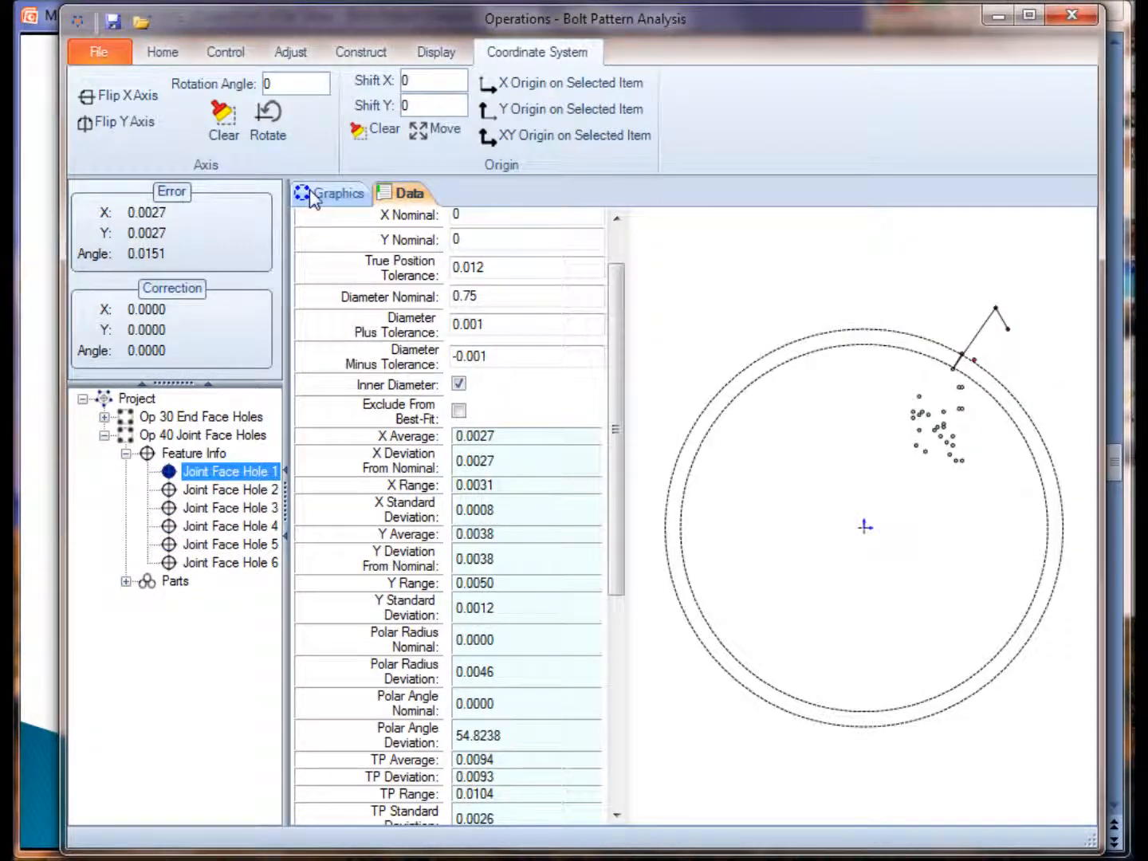